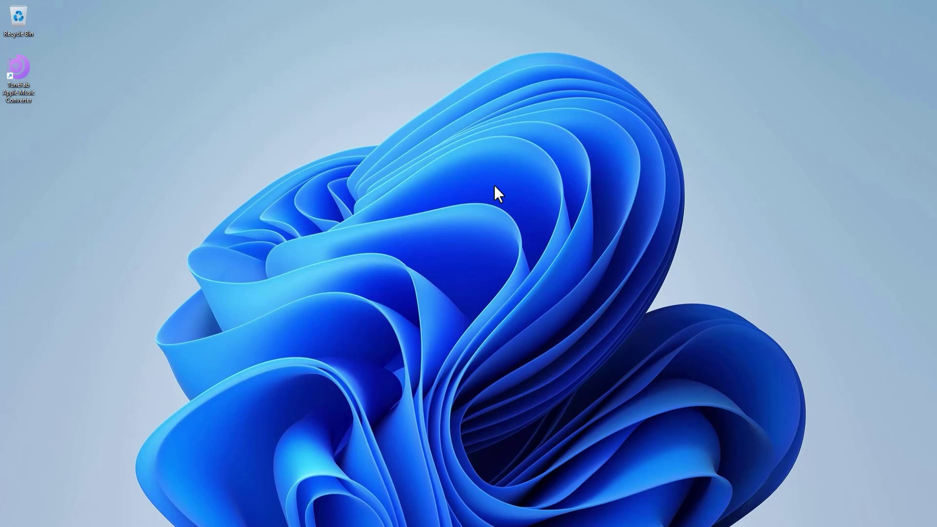
# Launch TuneFab from the desktop and open the embedded Apple Music web player's Browse page
pyautogui.doubleClick(20, 70)
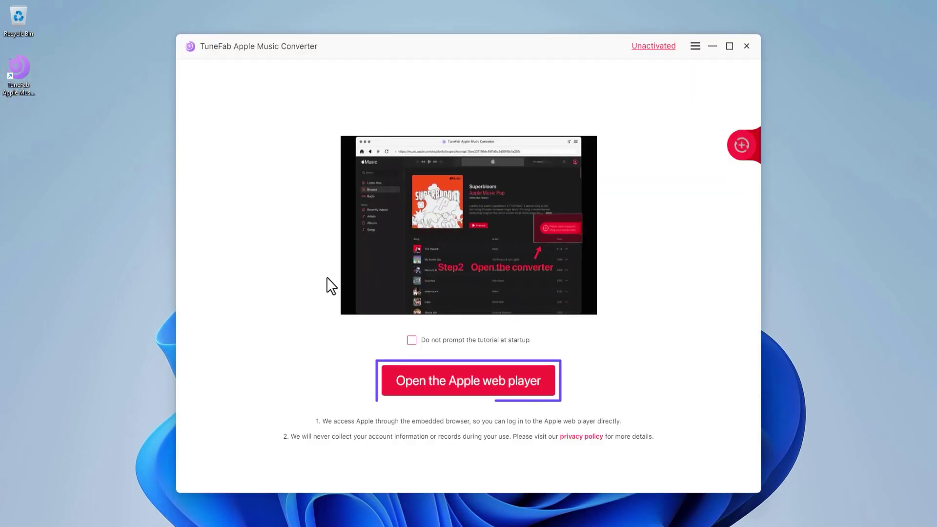
pyautogui.click(464, 389)
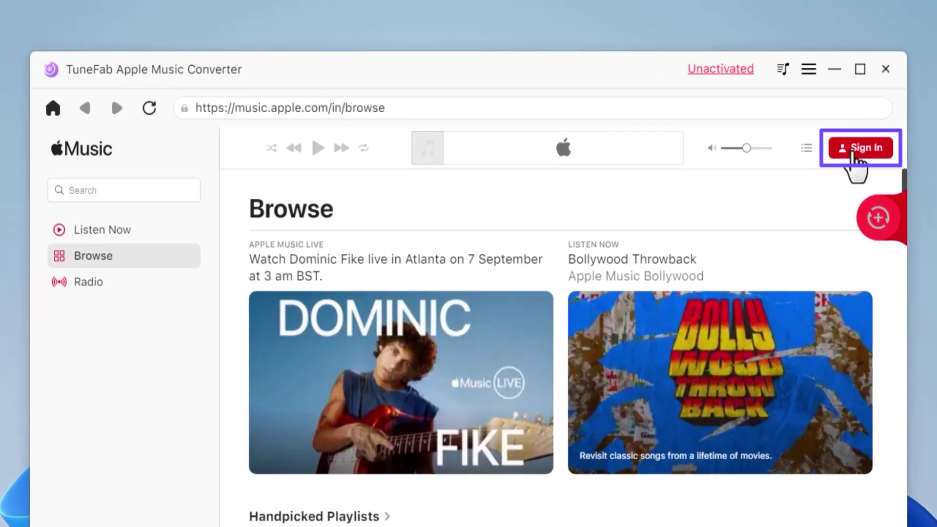
# Start Apple Music sign-in and submit the account's Apple ID e-mail
pyautogui.click(853, 155)
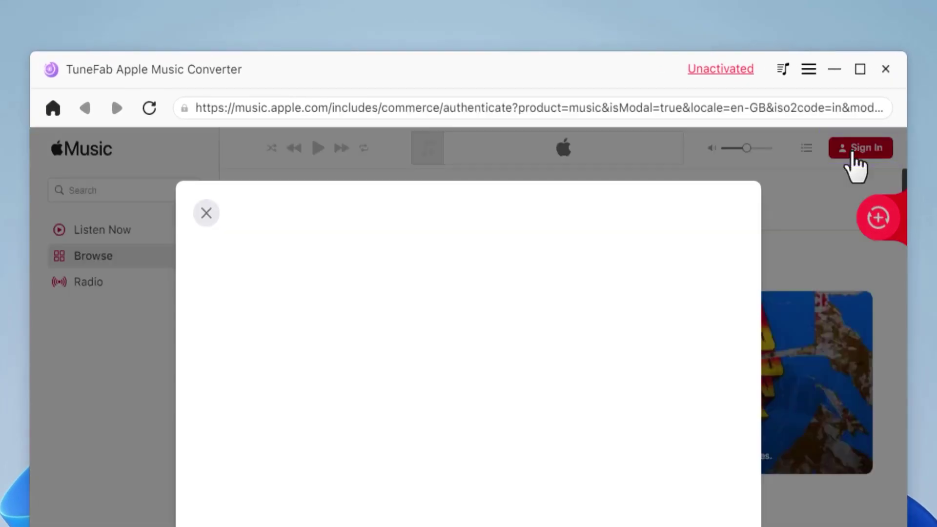
pyautogui.click(480, 375)
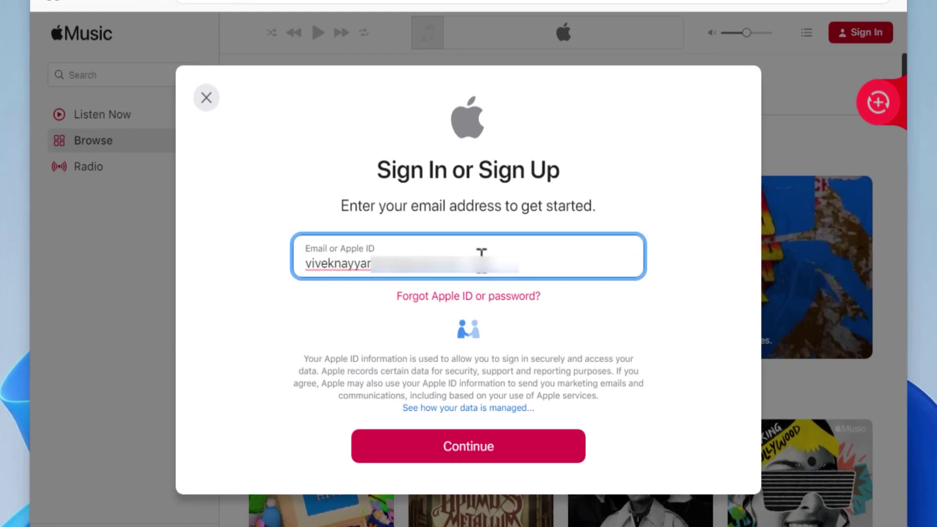
pyautogui.click(467, 457)
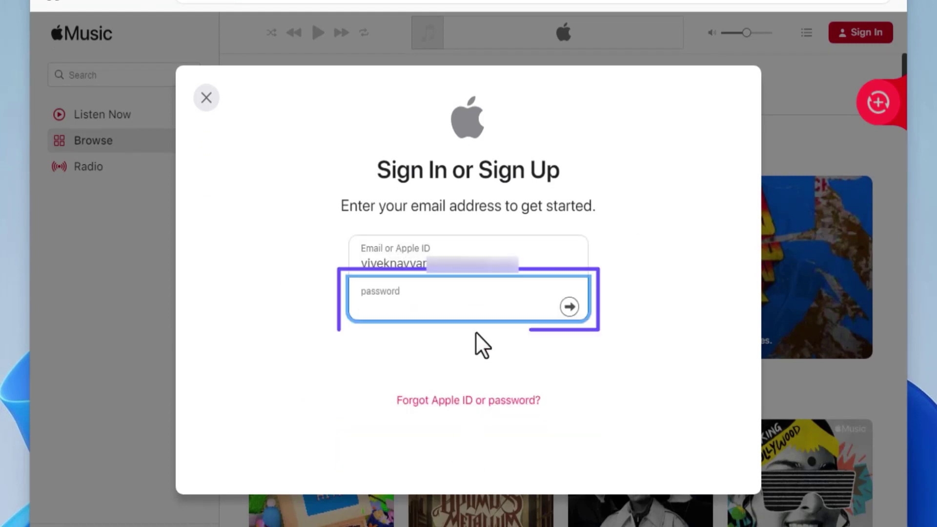
# Enter the account password and the two-factor verification code, then trust this browser
pyautogui.write('••')
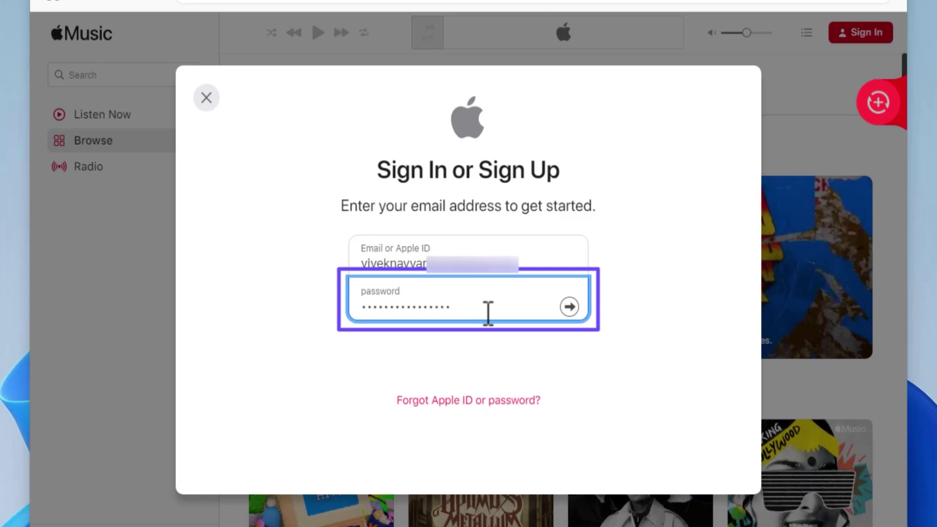
pyautogui.click(569, 307)
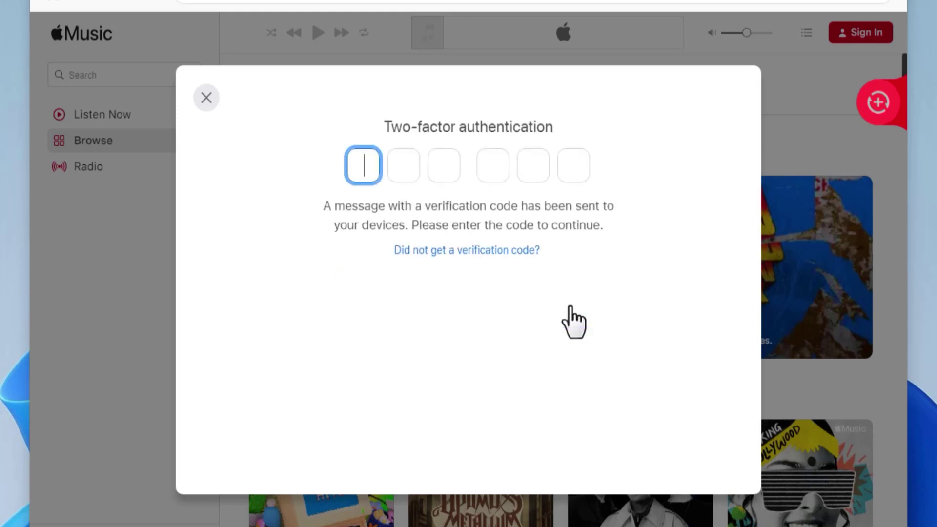
pyautogui.write('•••')
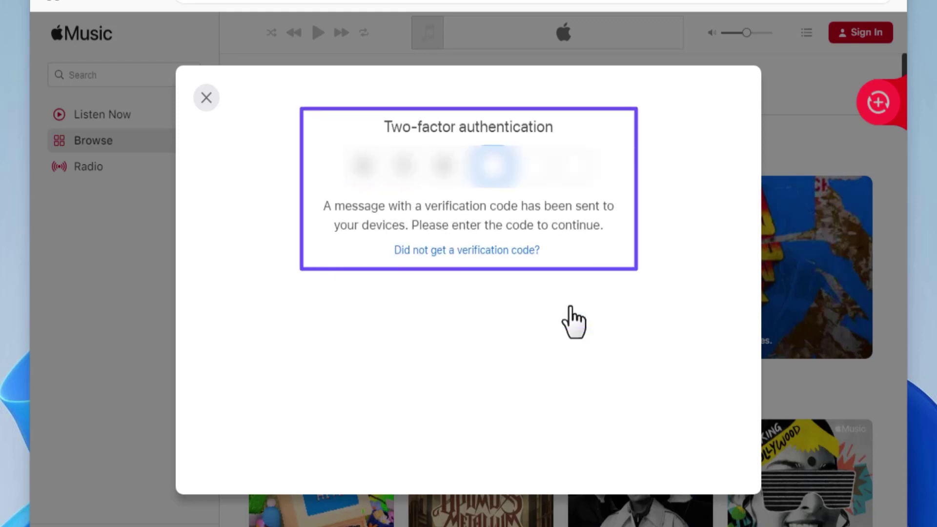
pyautogui.write('•••')
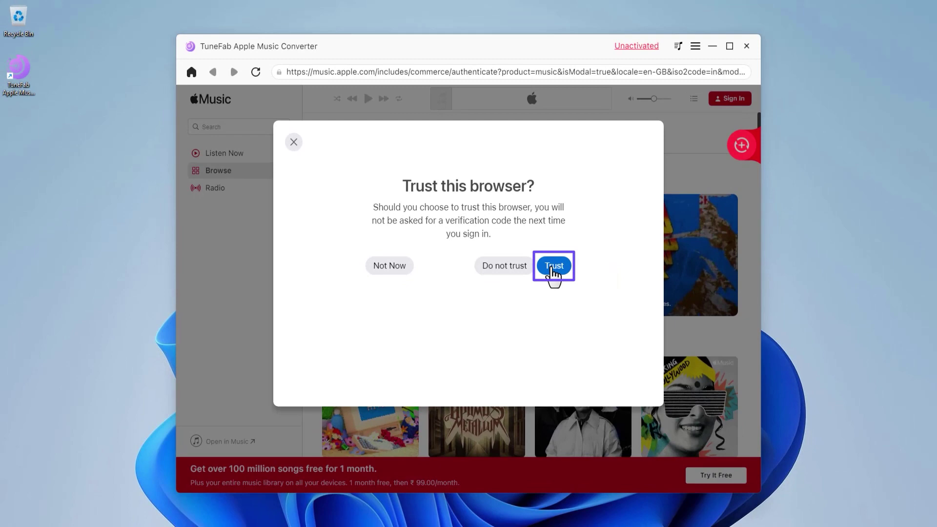
pyautogui.click(553, 267)
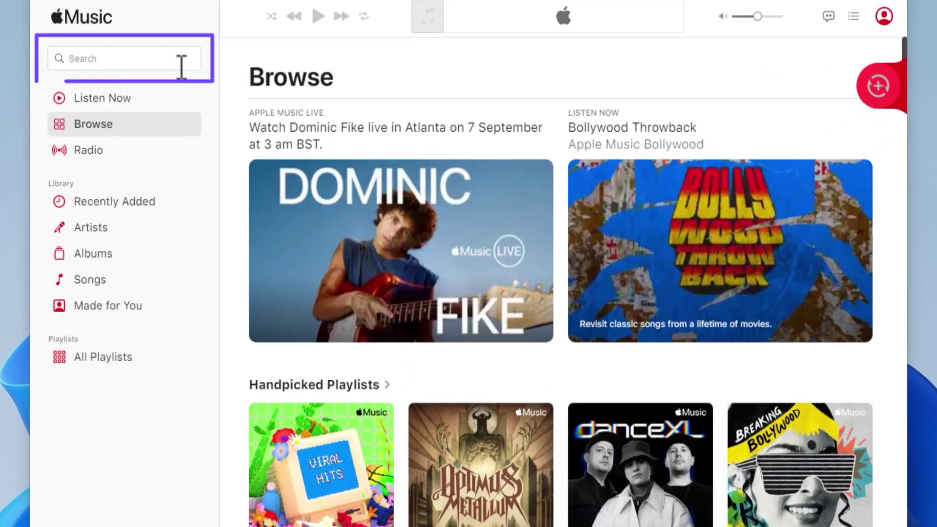
# Search Apple Music for 'The Only Love Bee Gee' and open The Only Love's album, High Civilization
pyautogui.click(181, 67)
pyautogui.write('The Only ')
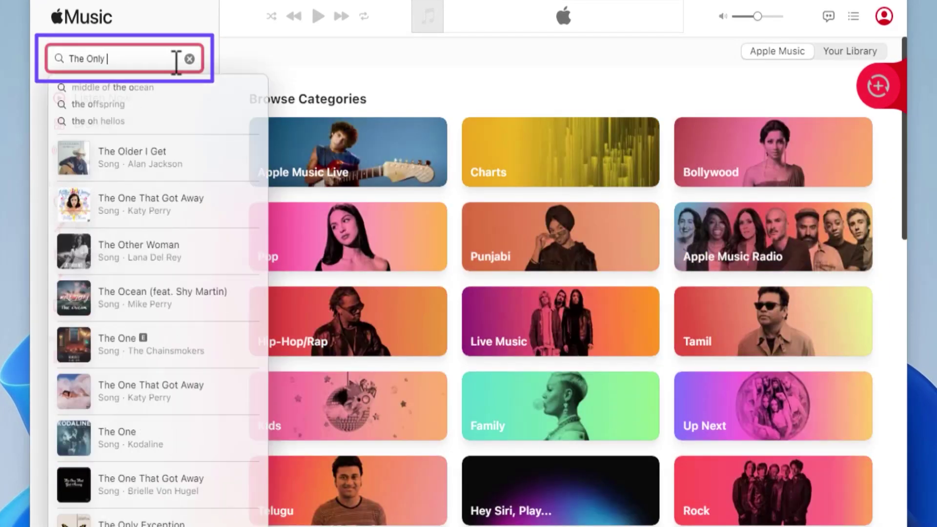
pyautogui.write('Love Bee Gees')
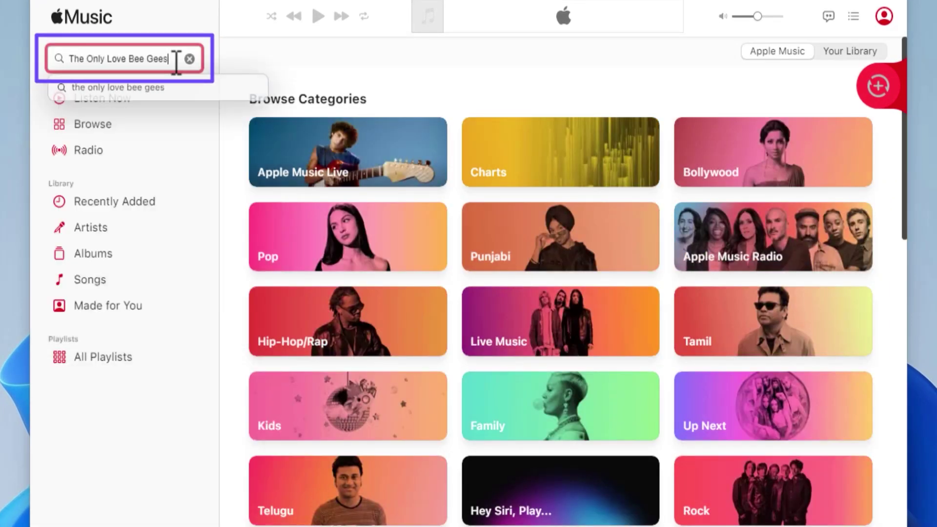
pyautogui.press('Return')
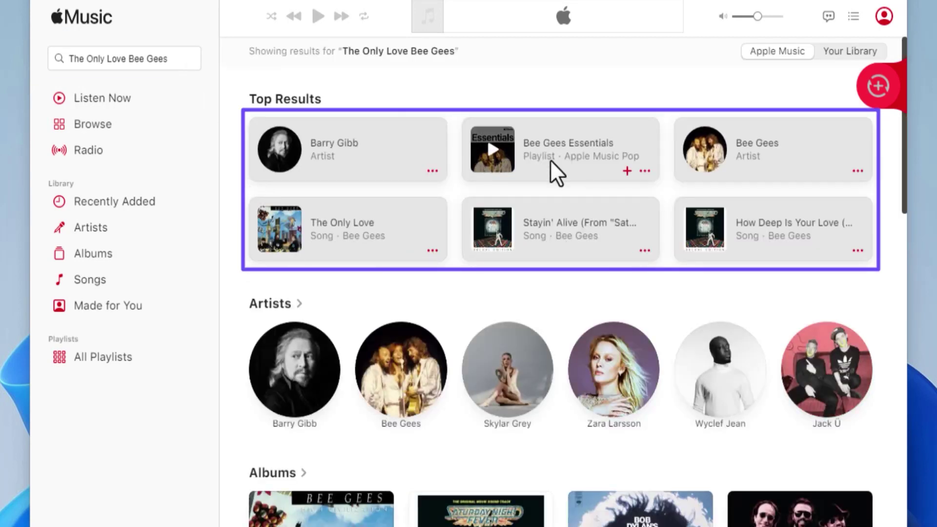
pyautogui.click(391, 219)
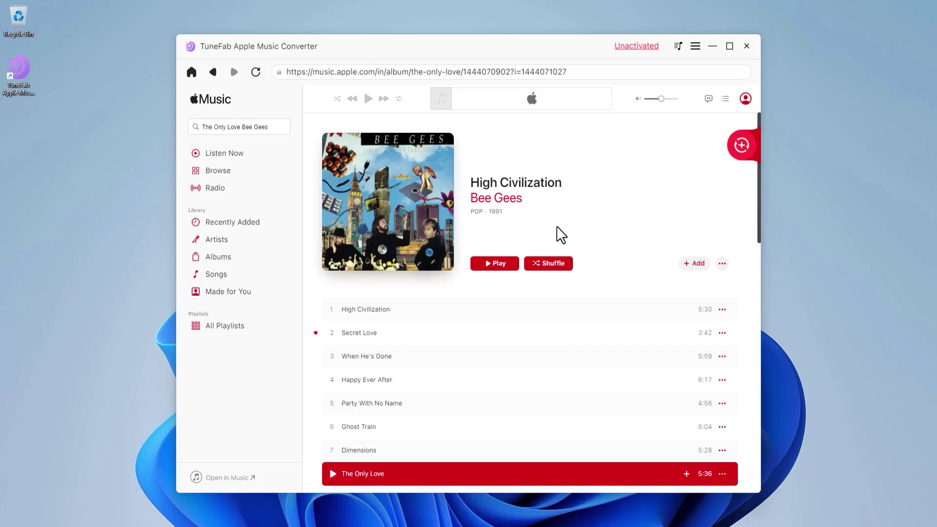
# Drag The Only Love's track row onto the convert button to add it to the conversion list
pyautogui.moveTo(399, 474)
pyautogui.mouseDown()
pyautogui.moveTo(540, 289)
pyautogui.moveTo(687, 148)
pyautogui.mouseUp()
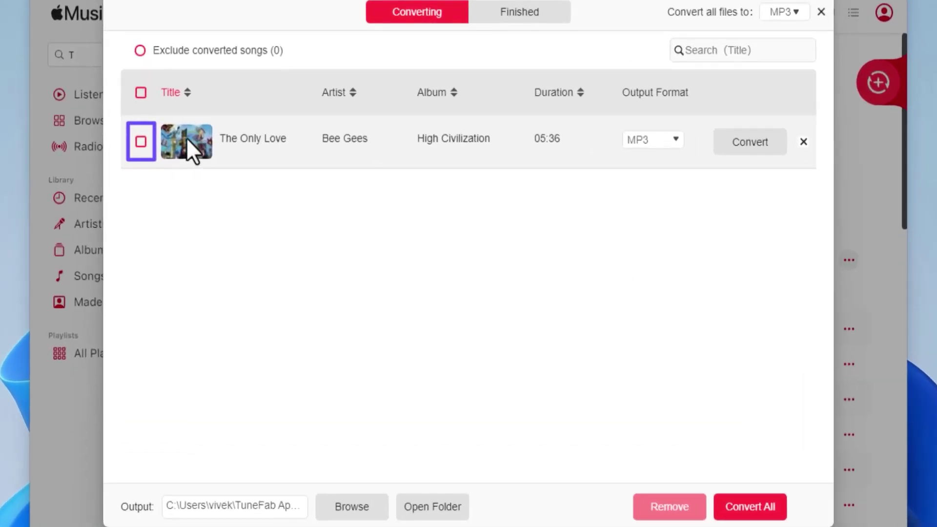
# Tick The Only Love for conversion and keep MP3 as its output format
pyautogui.click(141, 141)
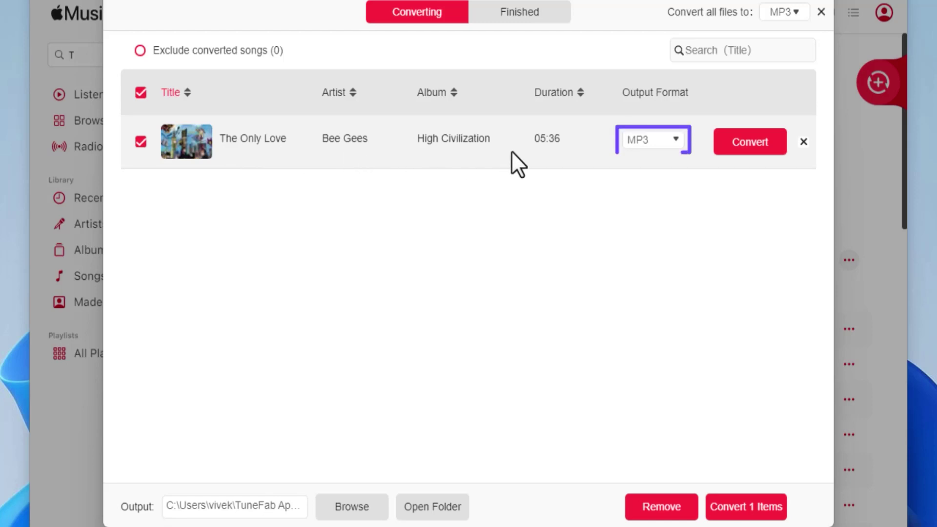
pyautogui.click(673, 145)
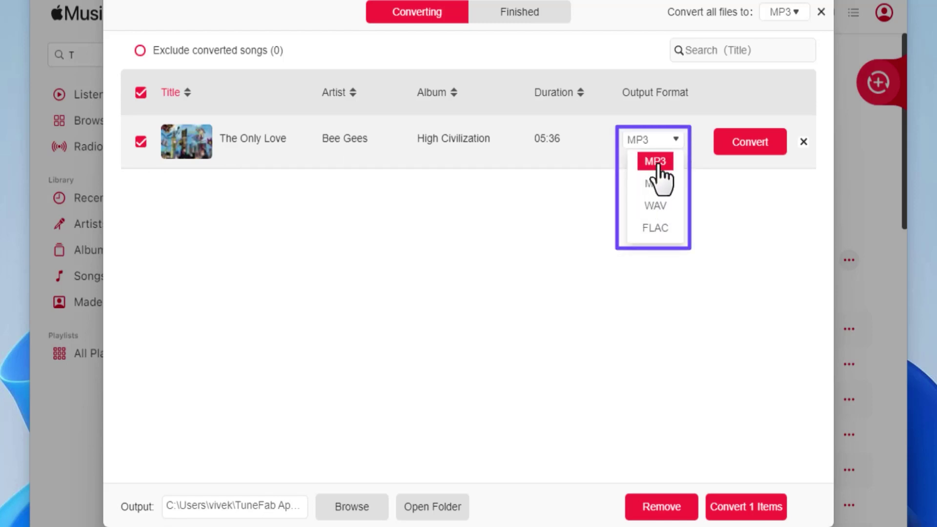
pyautogui.click(658, 165)
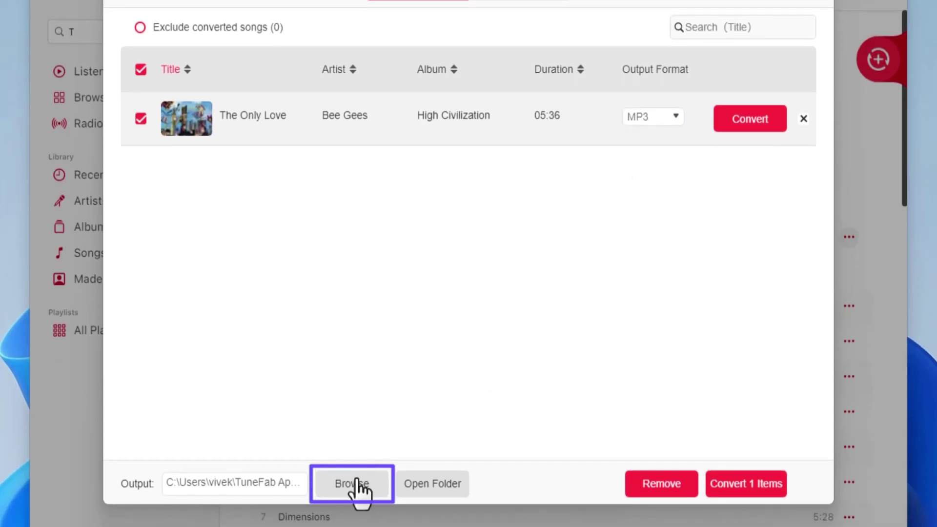
# Set the output folder to Desktop and close the conversion list back to High Civilization
pyautogui.click(352, 484)
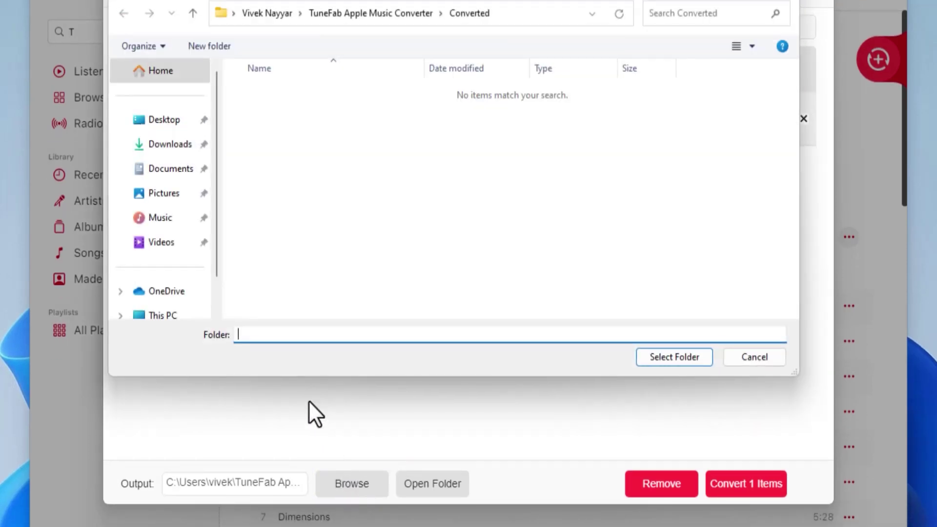
pyautogui.click(161, 126)
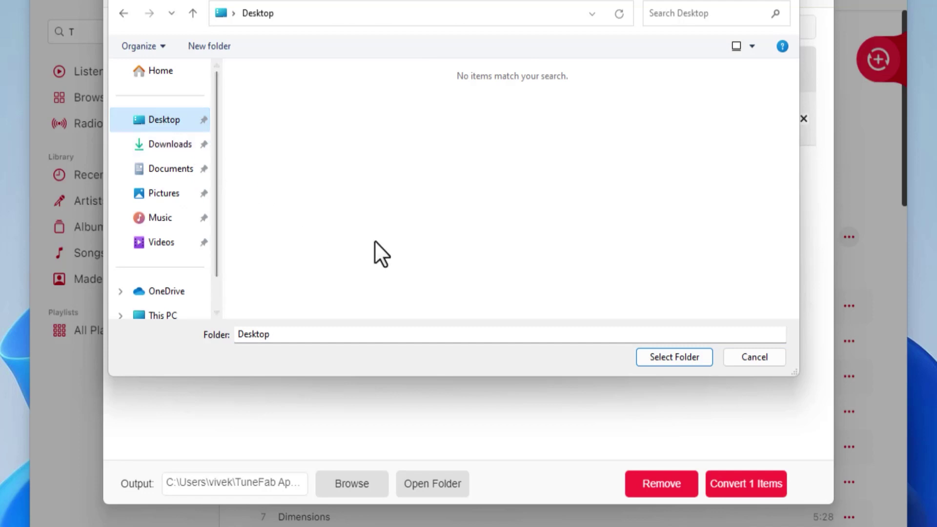
pyautogui.click(659, 357)
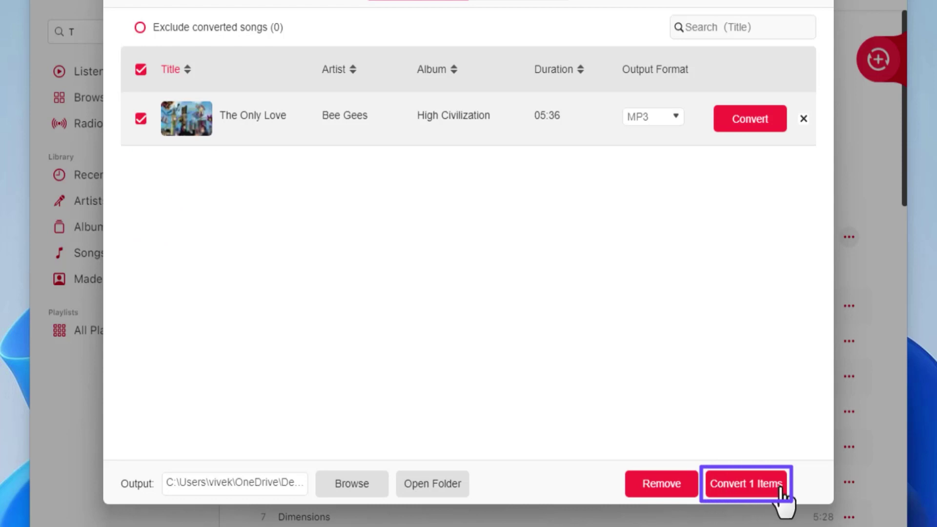
pyautogui.click(826, 25)
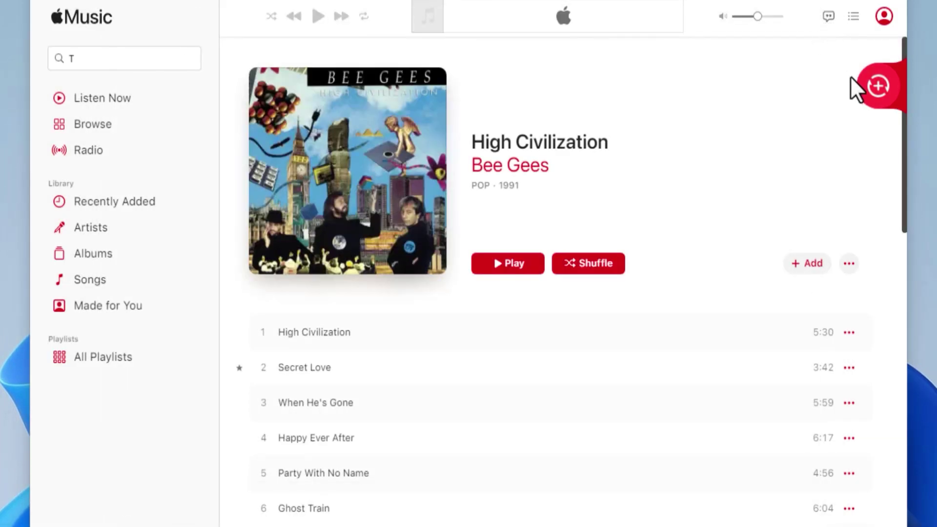
# Open the conversion list loaded with all High Civilization tracks from the album page
pyautogui.moveTo(862, 97)
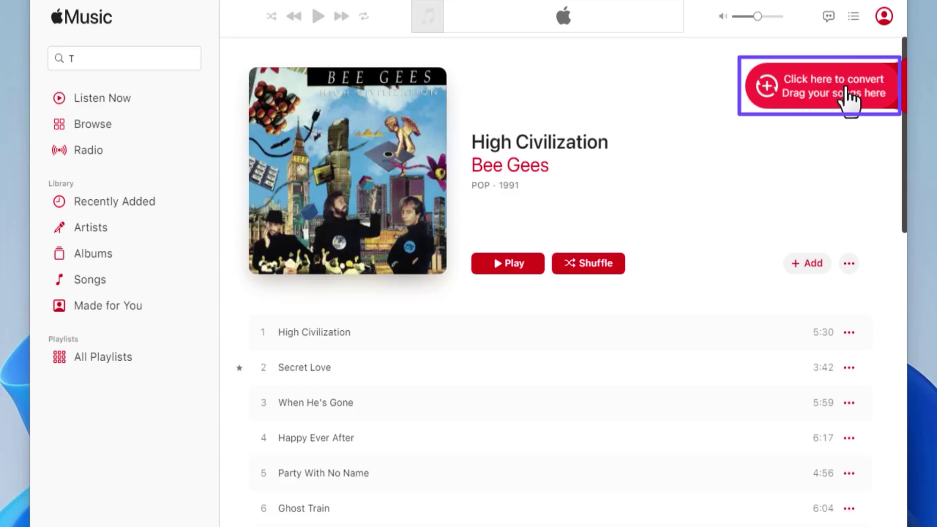
pyautogui.click(838, 96)
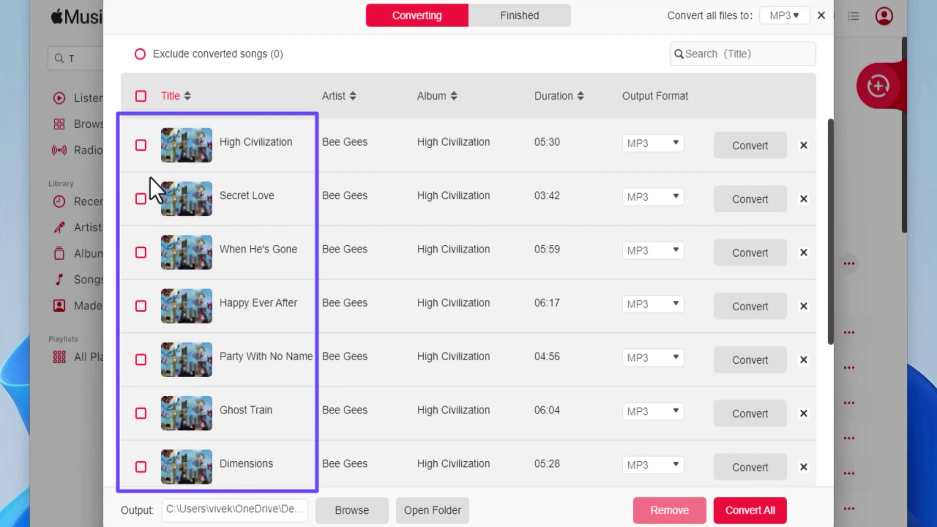
# Tick Secret Love and When He's Gone, keeping MP3 for each and for all files
pyautogui.click(140, 199)
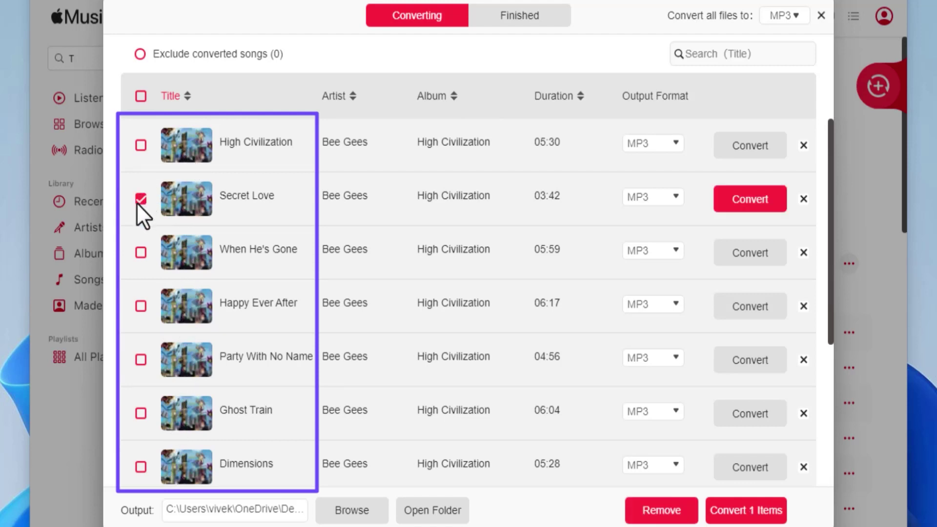
pyautogui.click(139, 252)
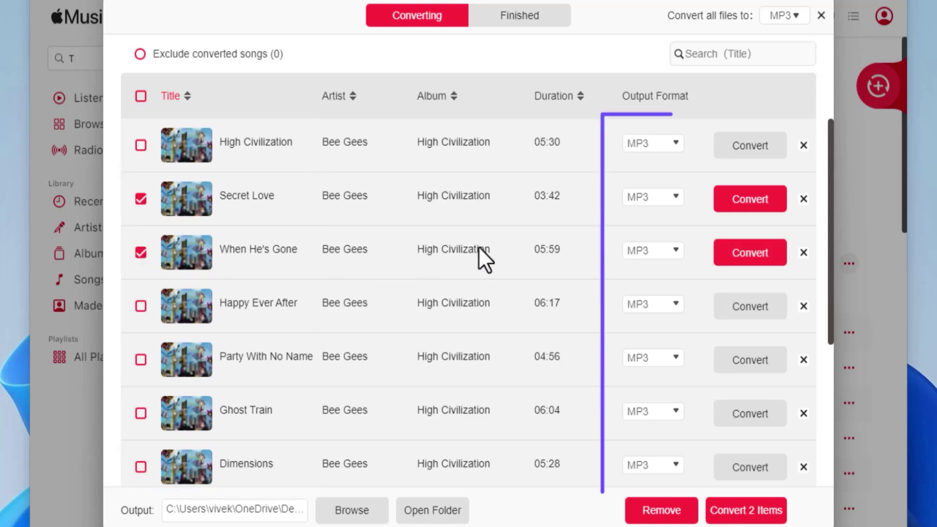
pyautogui.click(657, 251)
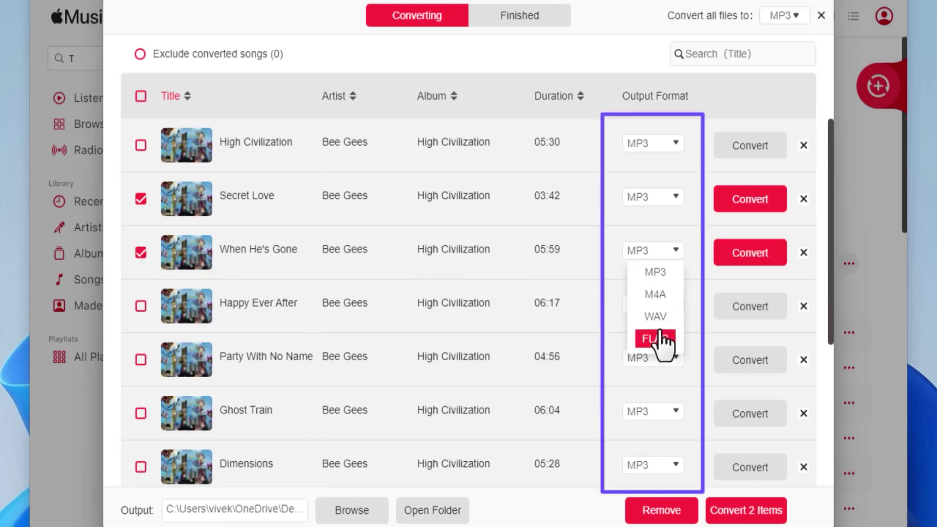
pyautogui.click(676, 197)
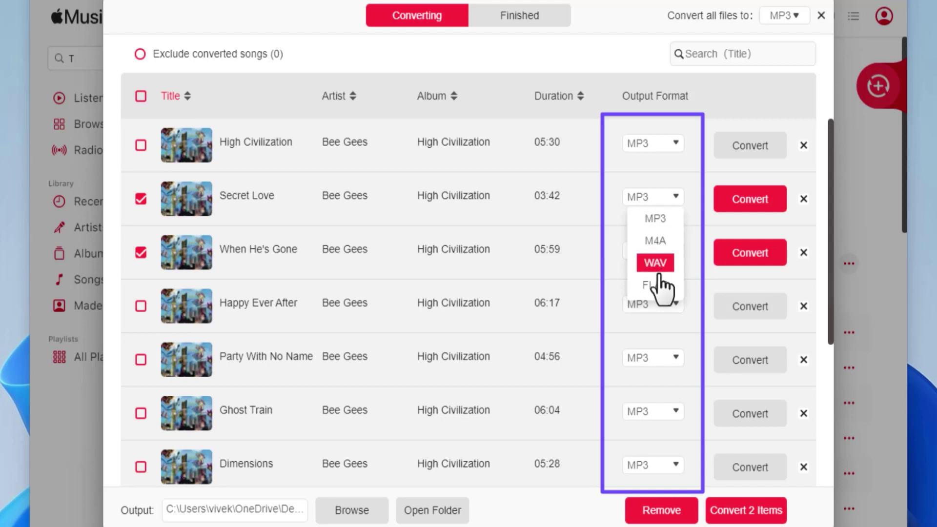
pyautogui.click(675, 199)
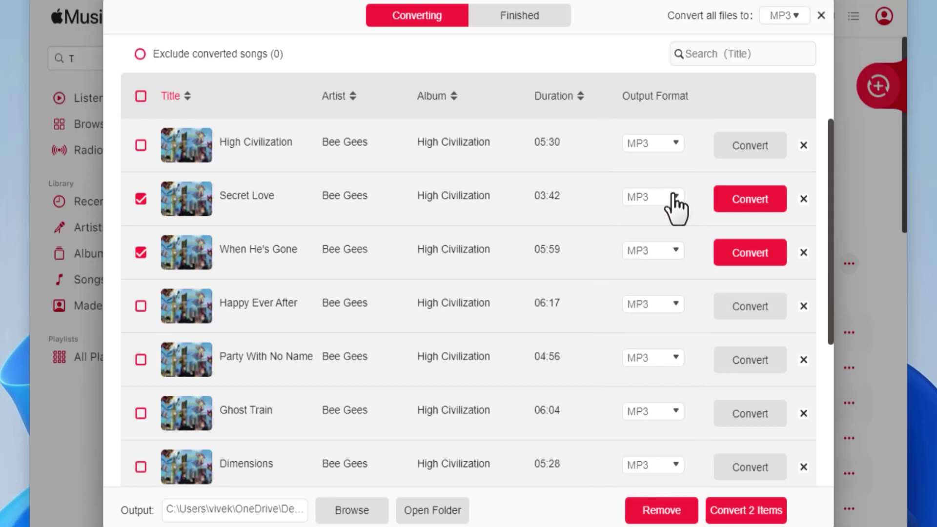
pyautogui.click(794, 18)
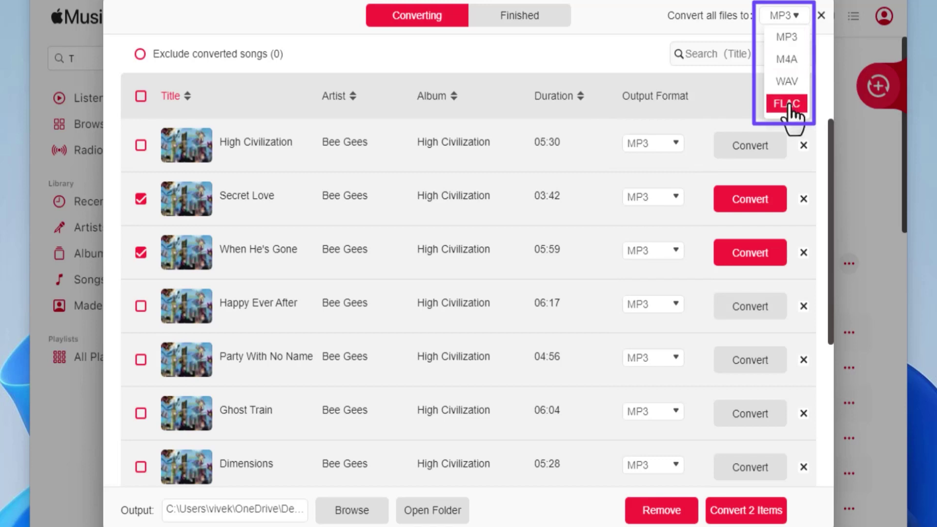
pyautogui.click(791, 41)
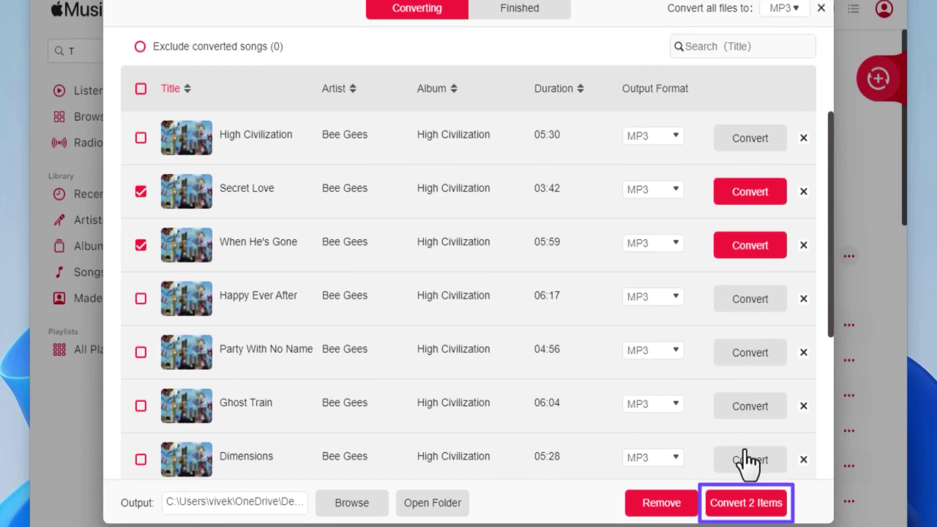
# Convert the two ticked songs, Secret Love and When He's Gone, to MP3
pyautogui.click(747, 486)
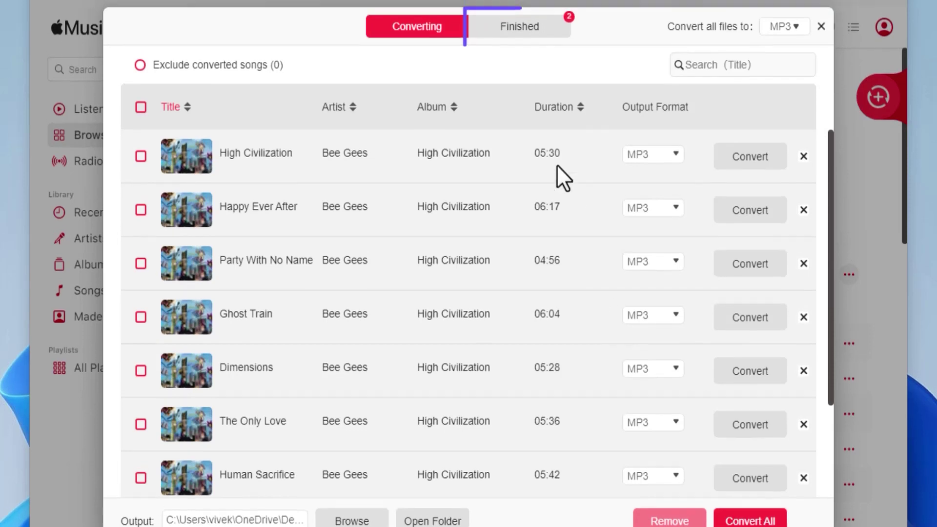
pyautogui.click(511, 44)
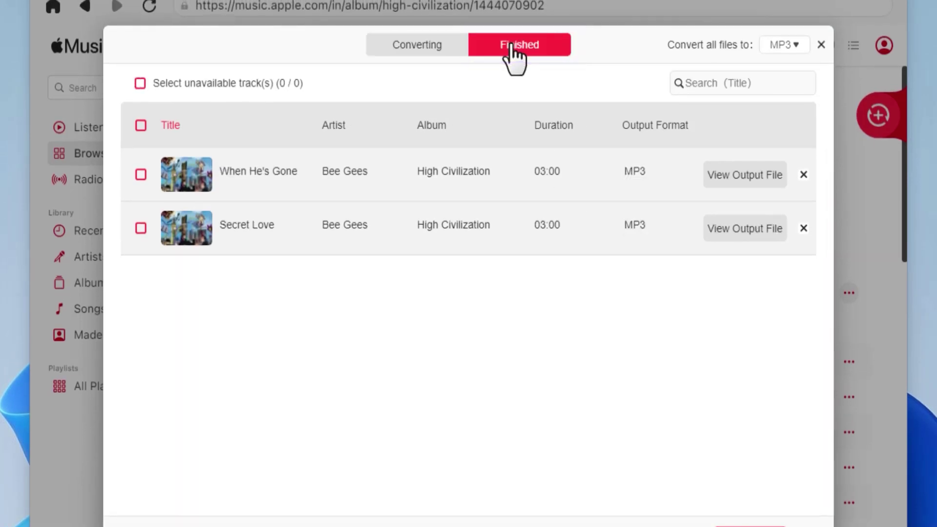